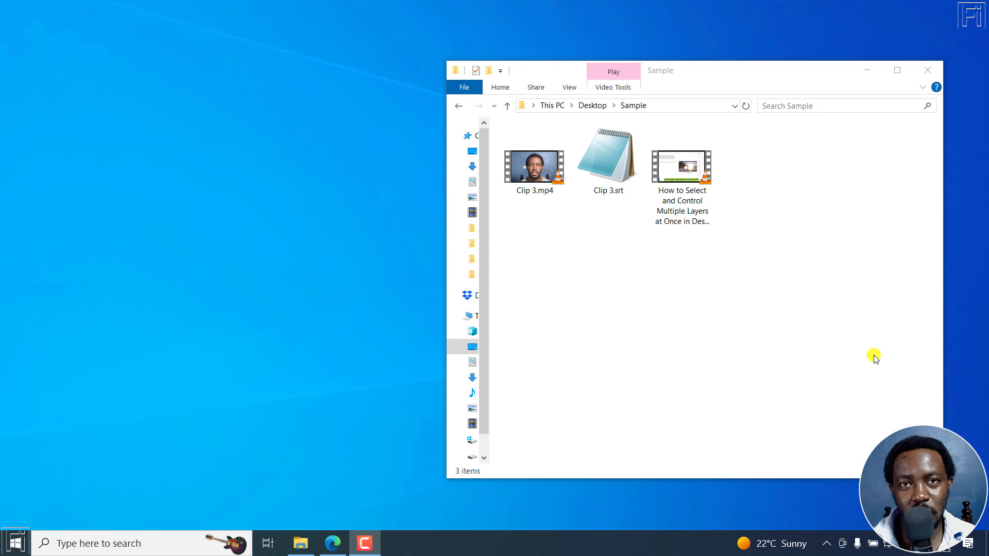
# Select the long-named tutorial video in the Sample folder
pyautogui.click(671, 199)
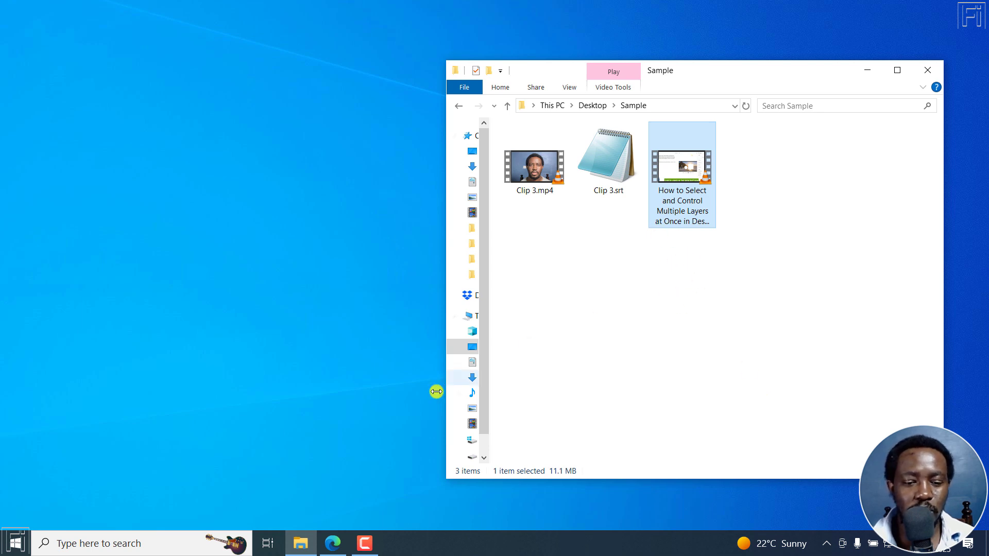
# Open the AutoSubs GitHub repository, read the README down to Quick Start, then minimize Edge
pyautogui.click(332, 543)
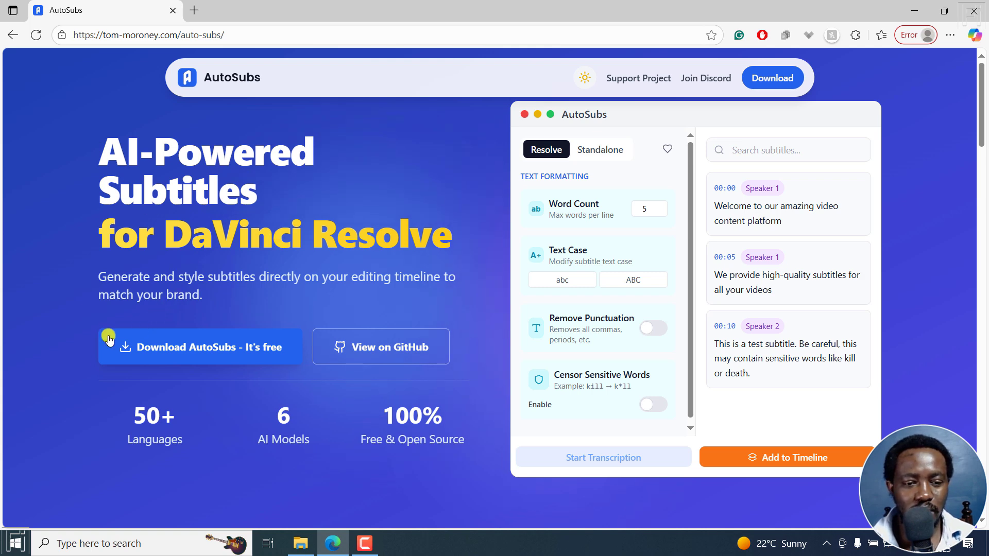
pyautogui.click(379, 348)
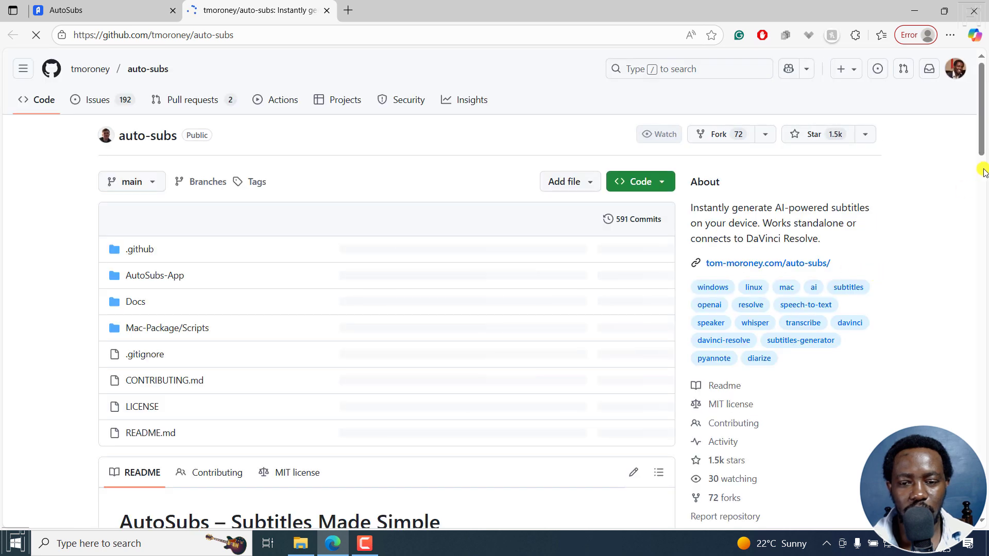
pyautogui.moveTo(982, 97); pyautogui.dragTo(984, 188)
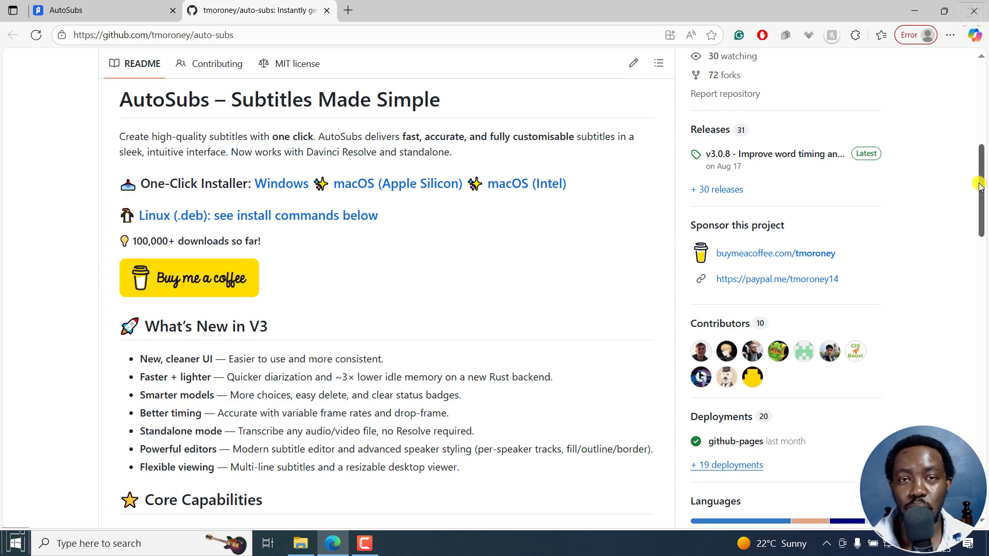
pyautogui.moveTo(979, 186); pyautogui.dragTo(982, 339)
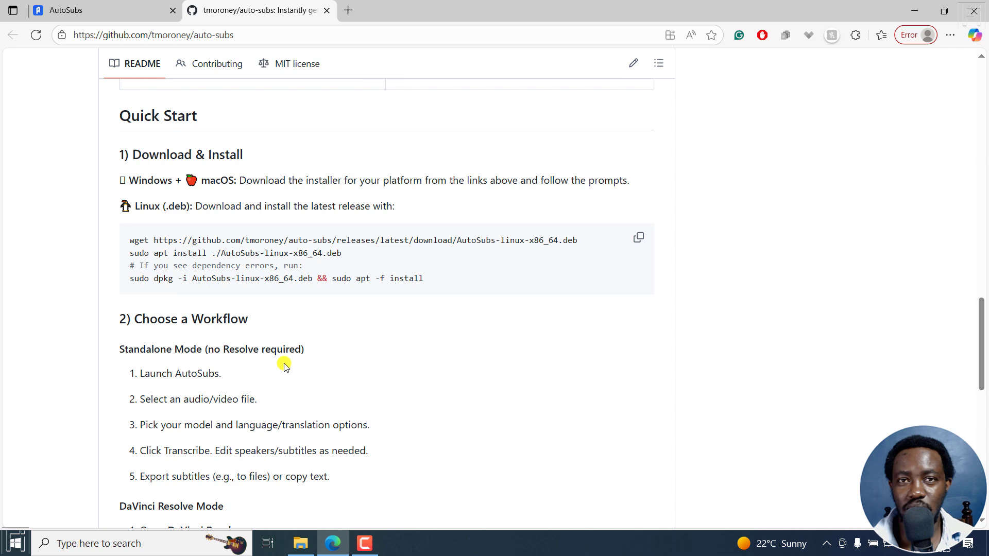
pyautogui.click(916, 10)
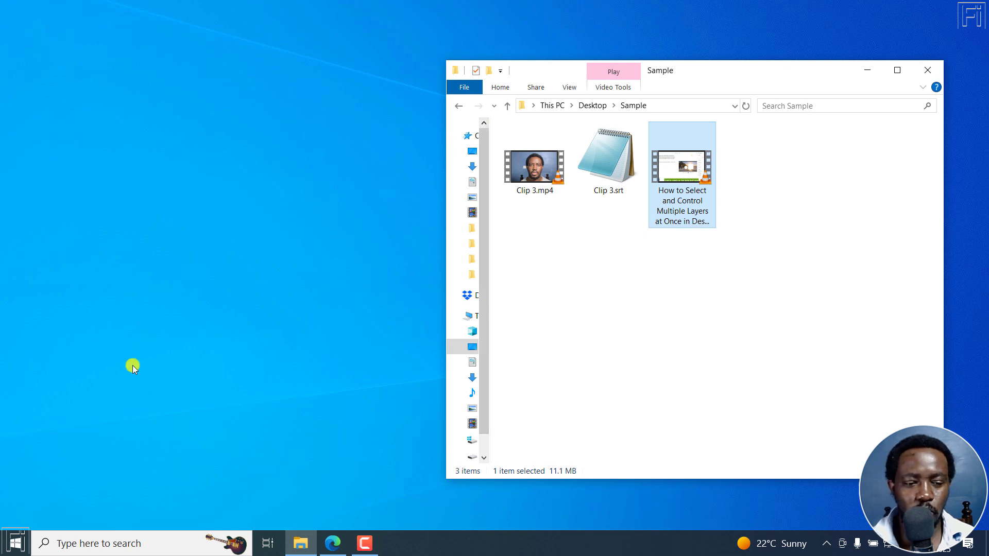
# Launch AutoSubs from Windows search and maximize its window
pyautogui.click(79, 544)
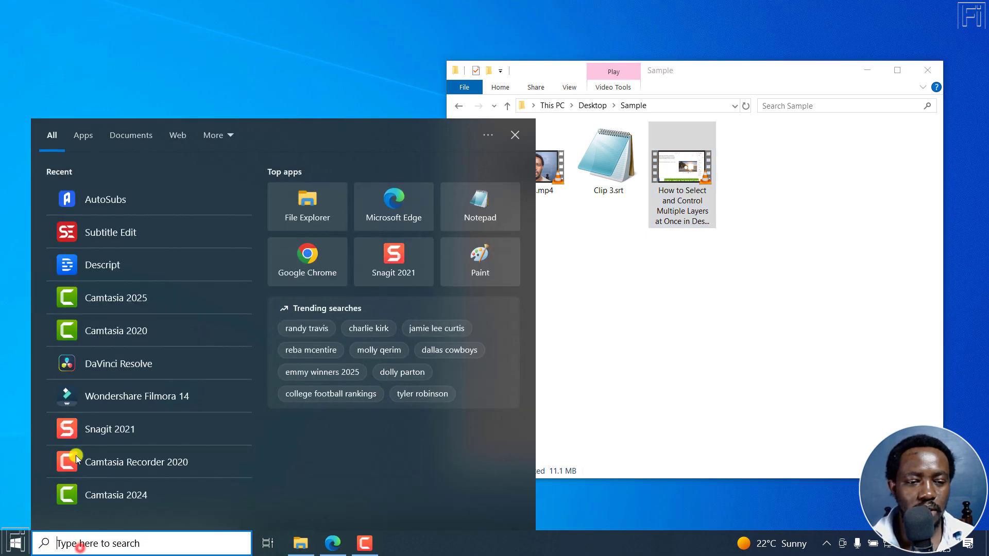
pyautogui.click(125, 200)
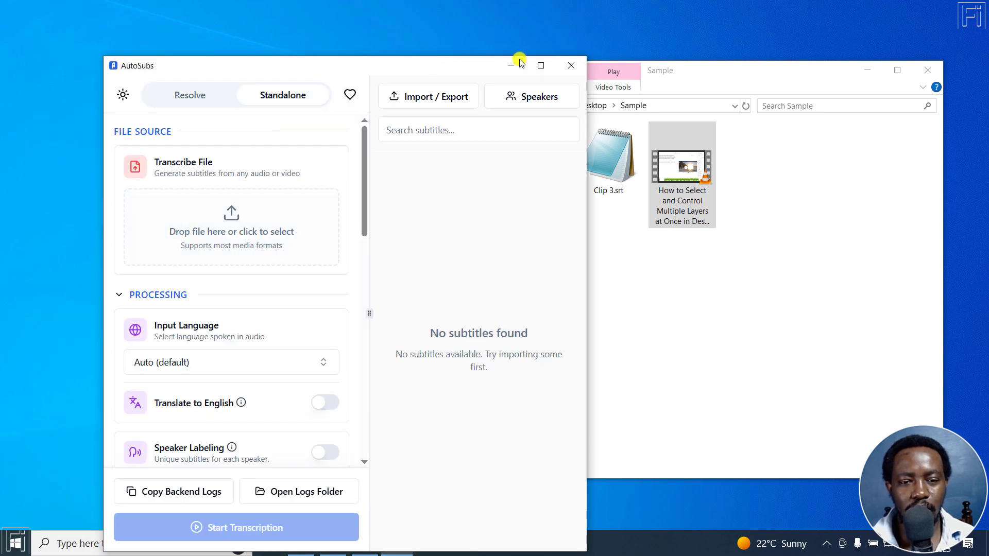
pyautogui.click(541, 65)
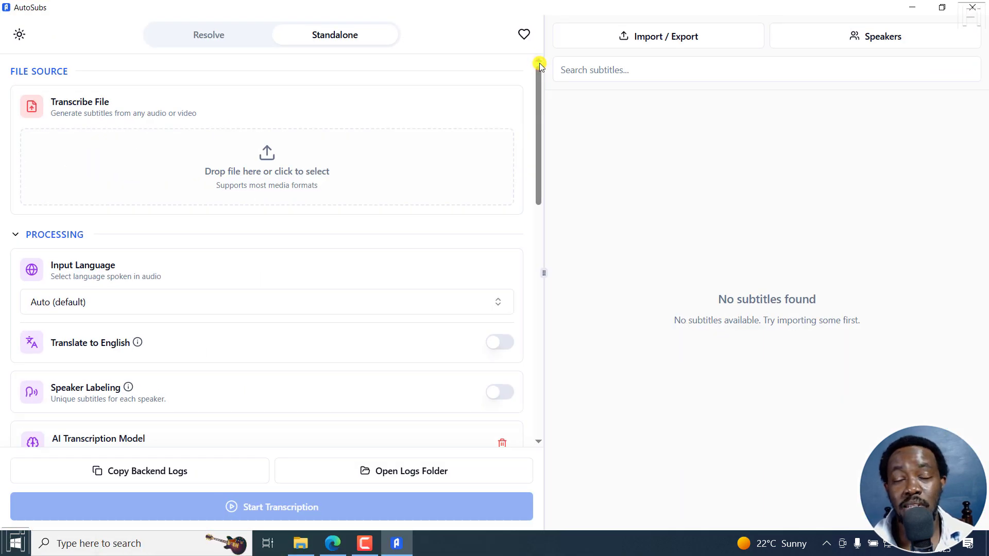
# Try DaVinci Resolve mode, then switch back to Standalone mode
pyautogui.click(341, 36)
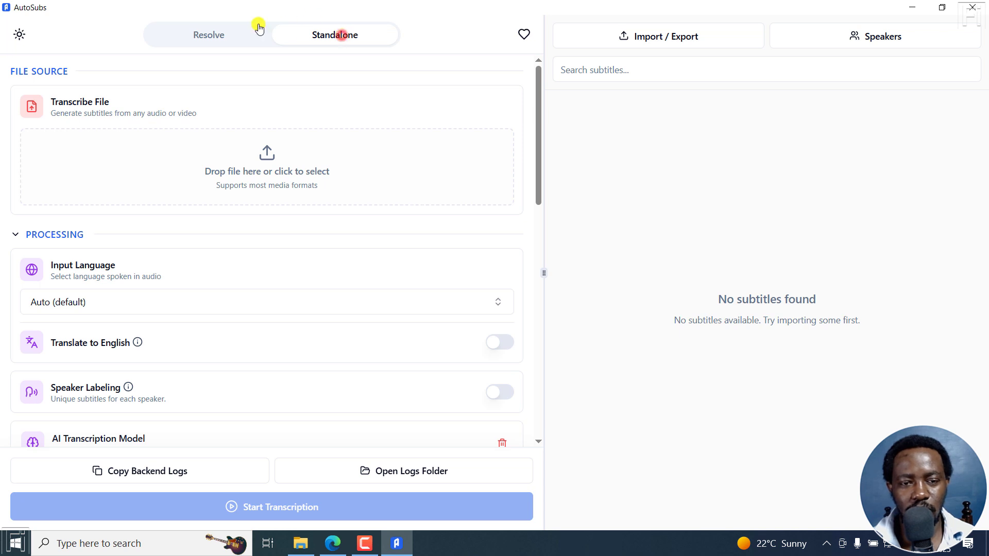
pyautogui.click(197, 37)
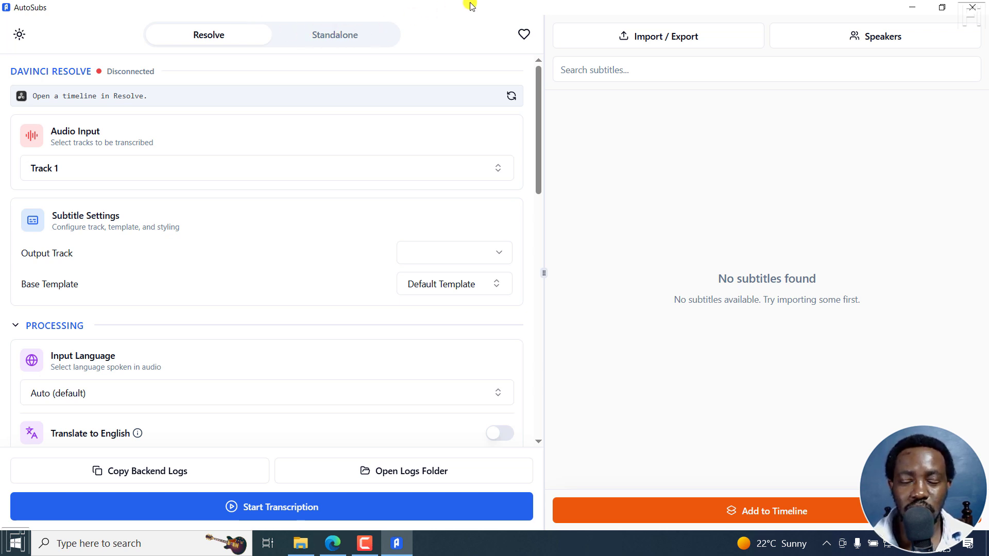
pyautogui.click(325, 35)
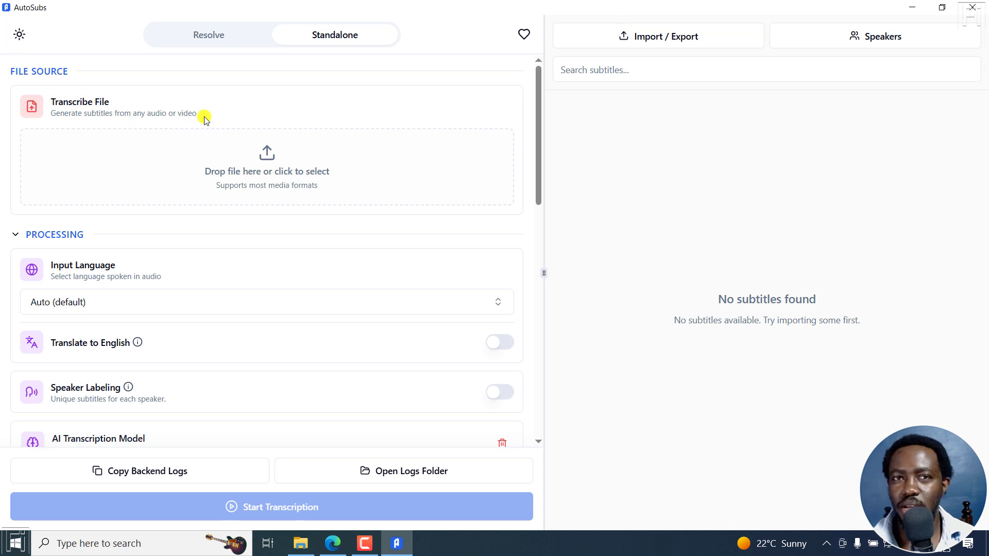
# Drag the tutorial video from the Sample folder onto AutoSubs' file drop area
pyautogui.click(301, 544)
pyautogui.moveTo(689, 174); pyautogui.dragTo(200, 169)
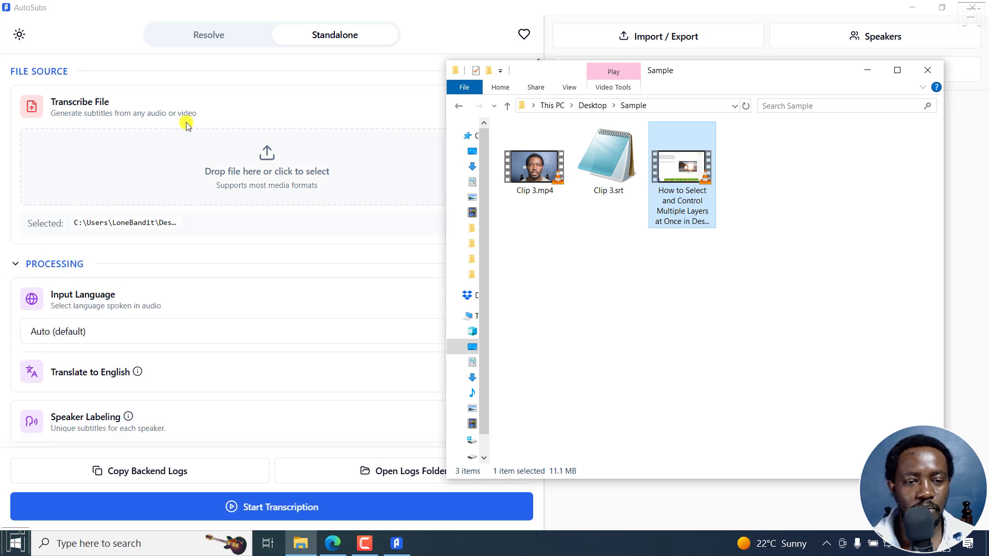
pyautogui.click(124, 16)
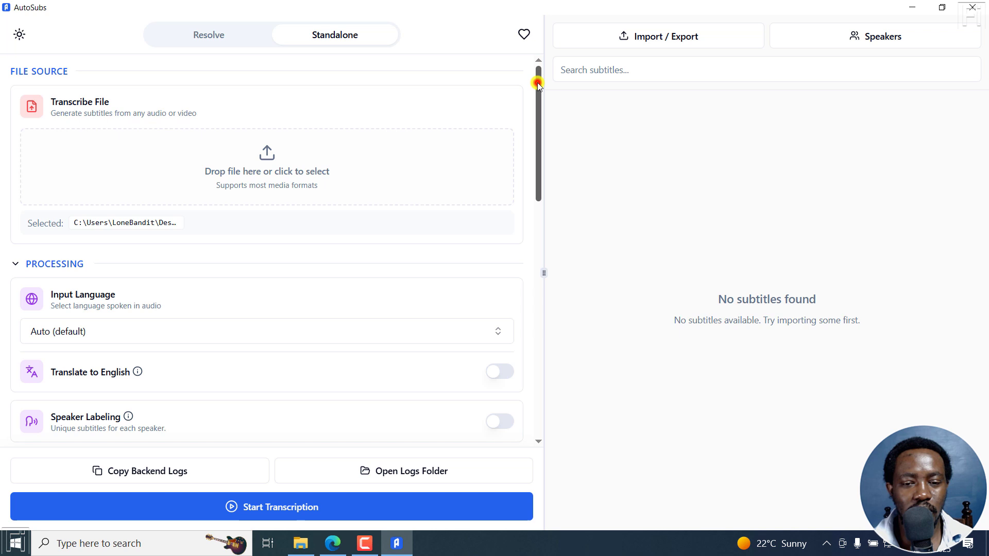
pyautogui.moveTo(537, 82); pyautogui.dragTo(541, 144)
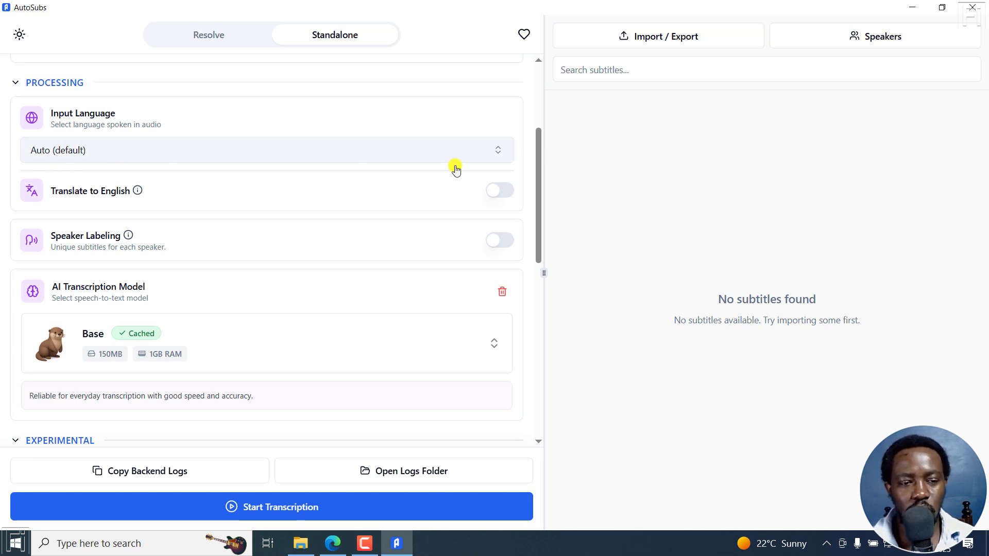
pyautogui.scroll(-2, 537, 155)
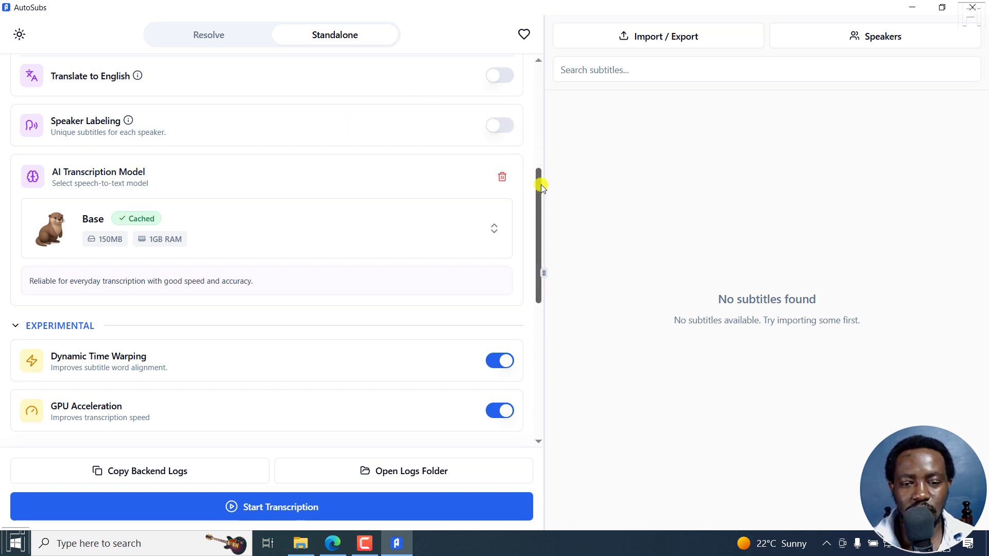
pyautogui.scroll(-1, 538, 189)
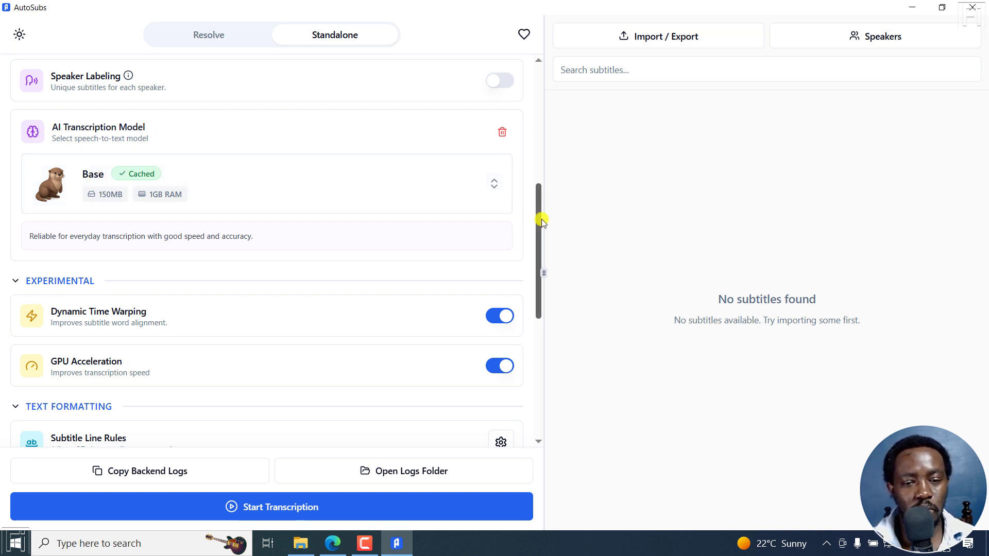
pyautogui.click(489, 191)
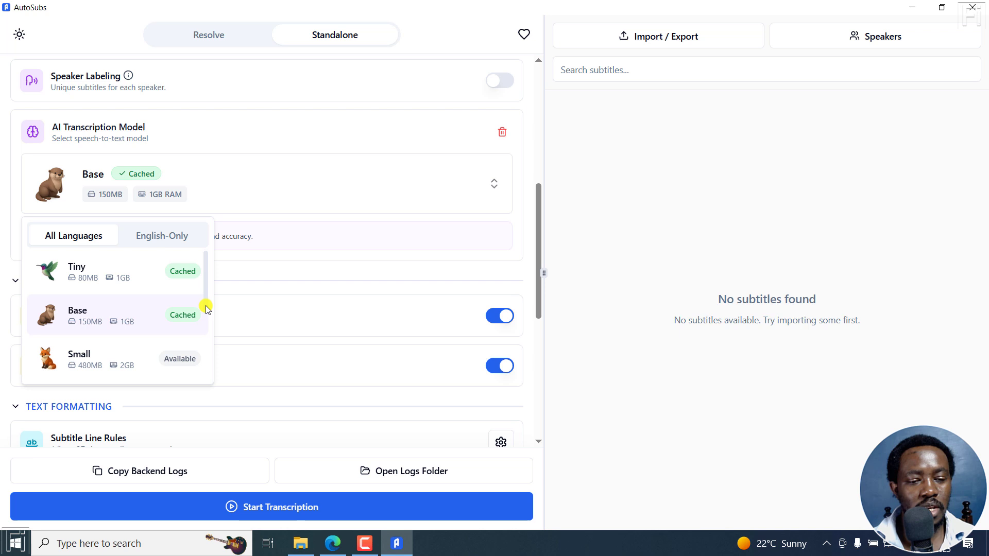
pyautogui.scroll(-3, 208, 273)
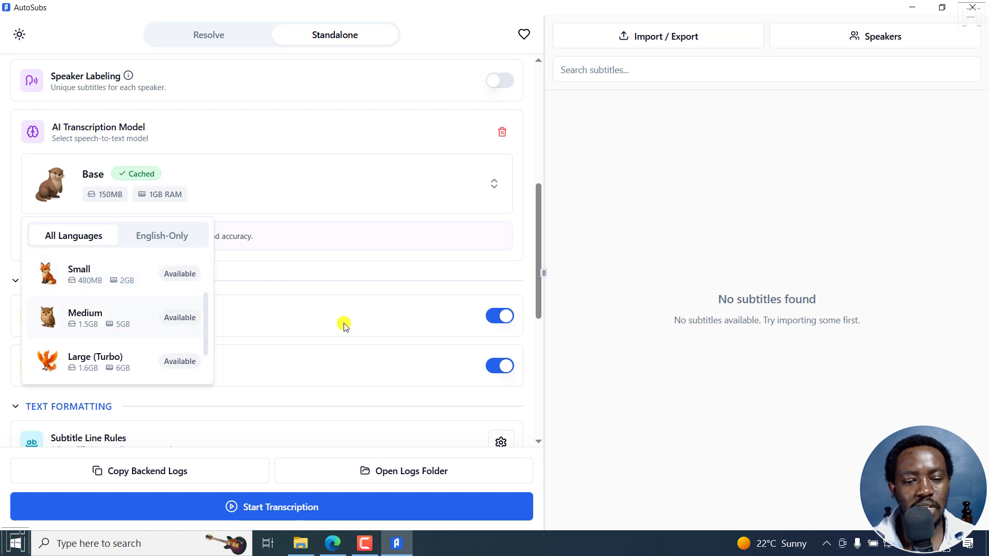
pyautogui.click(532, 270)
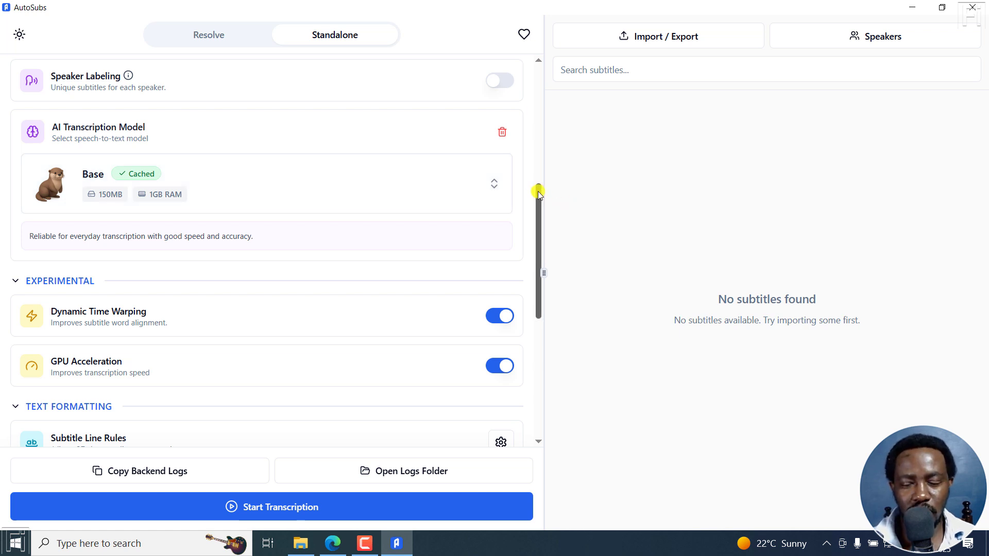
# Set the subtitle Word Limit to 1, keeping 1 line and 37 characters per line
pyautogui.moveTo(538, 191); pyautogui.dragTo(541, 234)
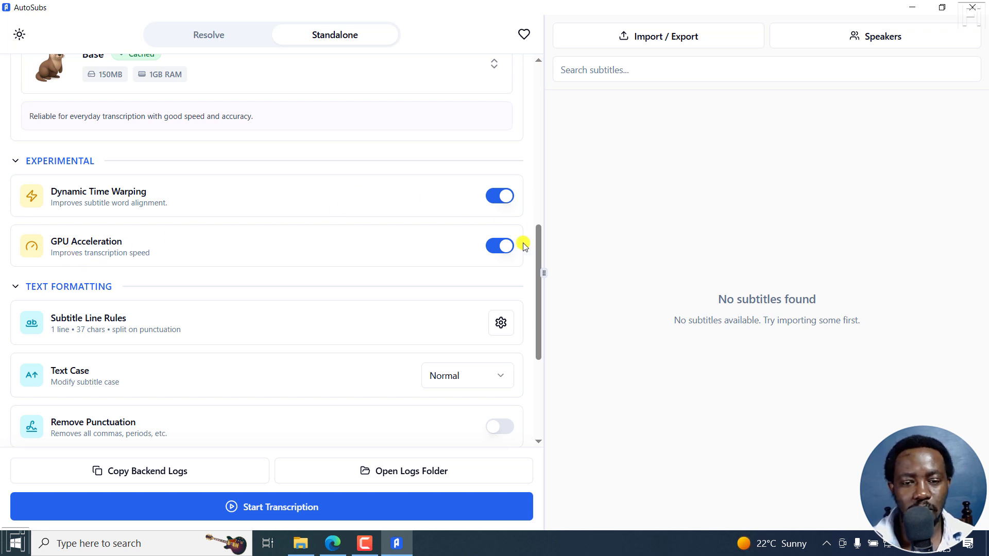
pyautogui.moveTo(538, 243); pyautogui.dragTo(539, 293)
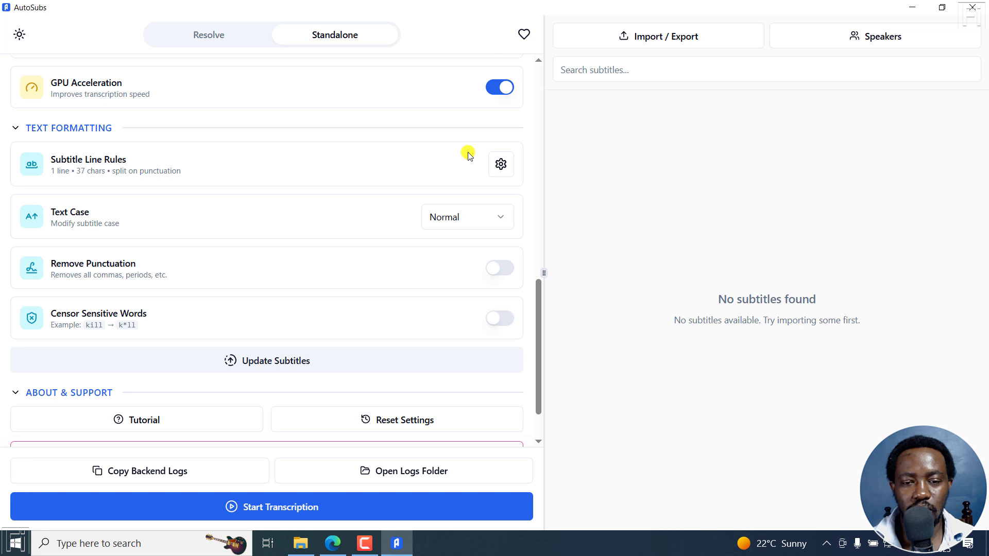
pyautogui.click(500, 164)
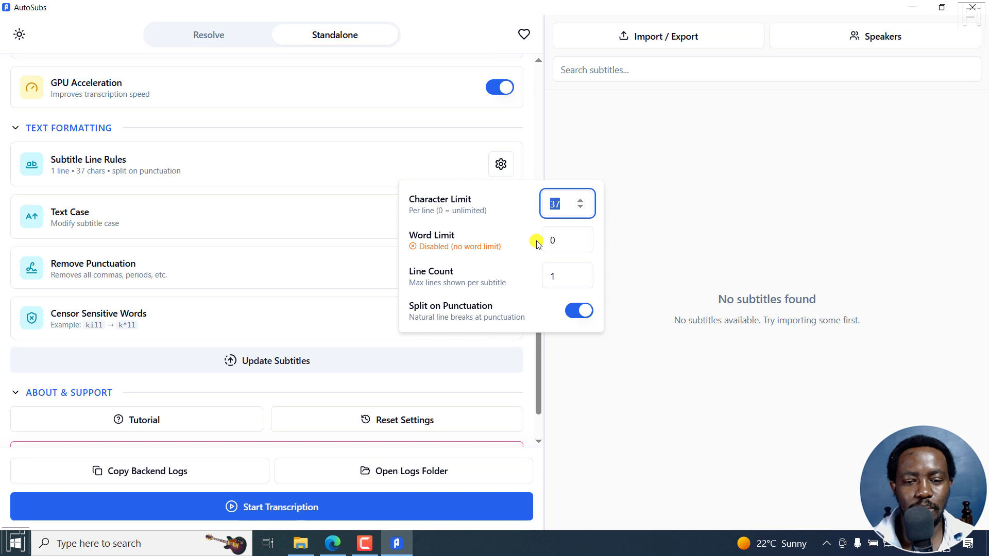
pyautogui.click(561, 243)
pyautogui.write('1')
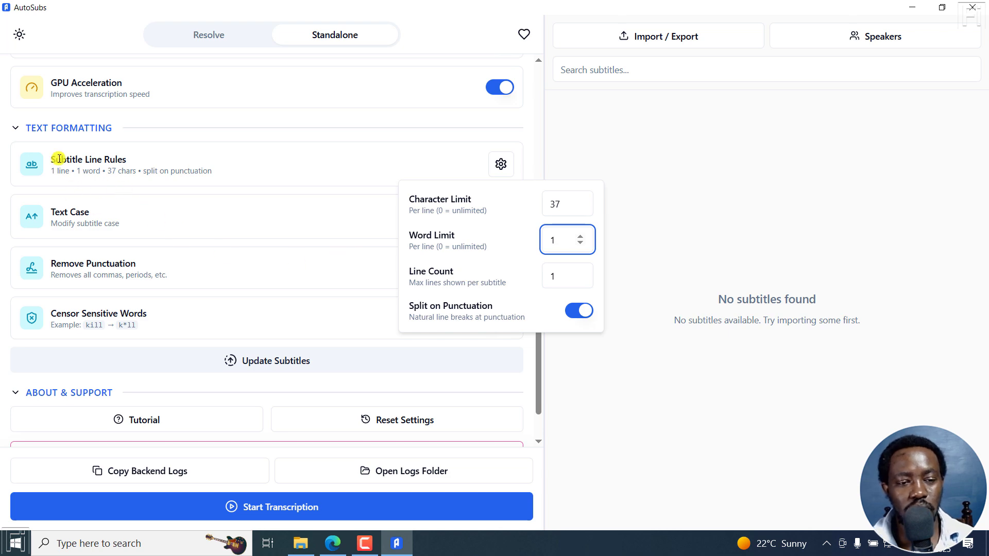
pyautogui.moveTo(535, 181); pyautogui.dragTo(539, 321)
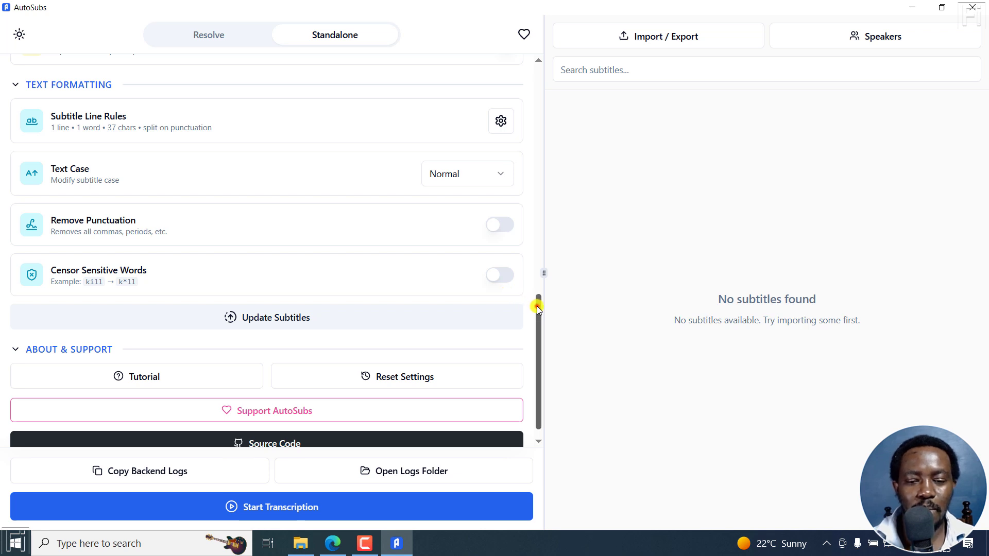
# Export the transcript in SRT format as subtitles.srt in Desktop > Sample
pyautogui.moveTo(537, 306); pyautogui.dragTo(539, 340)
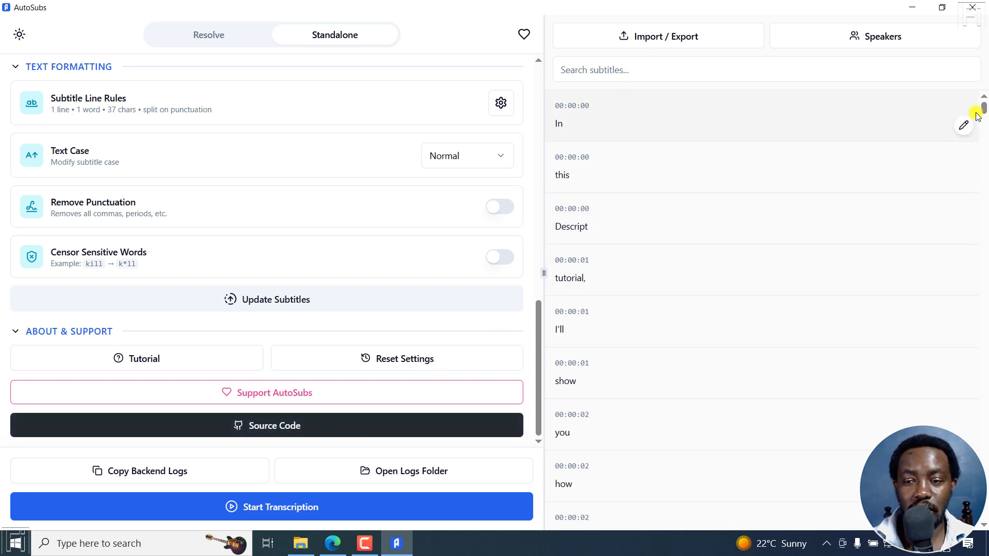
pyautogui.moveTo(984, 109)
pyautogui.mouseDown()
pyautogui.moveTo(986, 439)
pyautogui.moveTo(985, 97)
pyautogui.mouseUp()
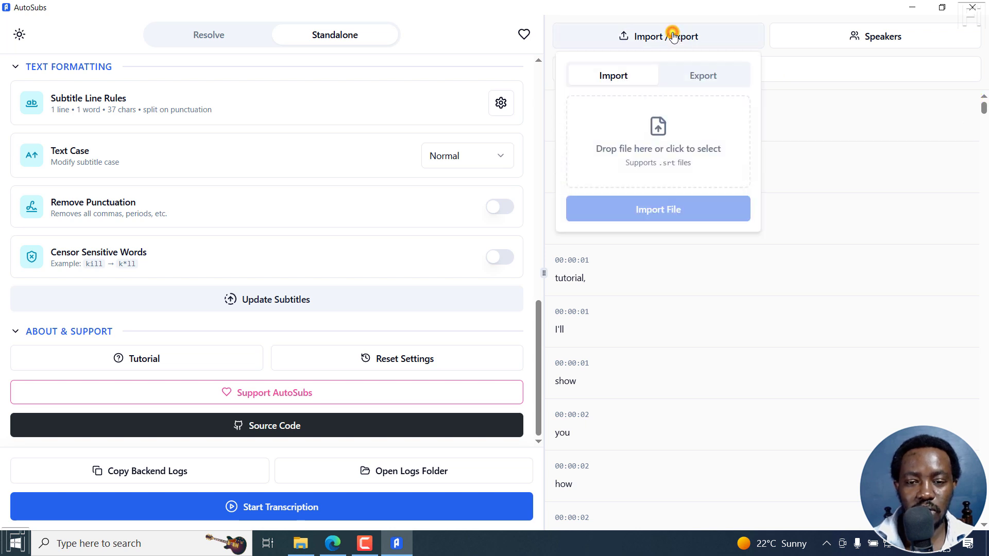
pyautogui.click(712, 76)
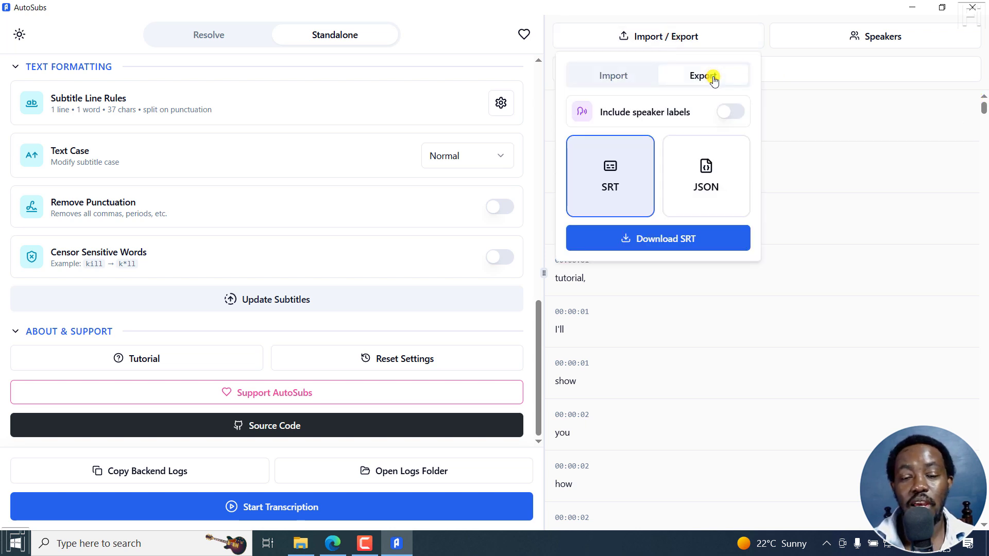
pyautogui.click(602, 187)
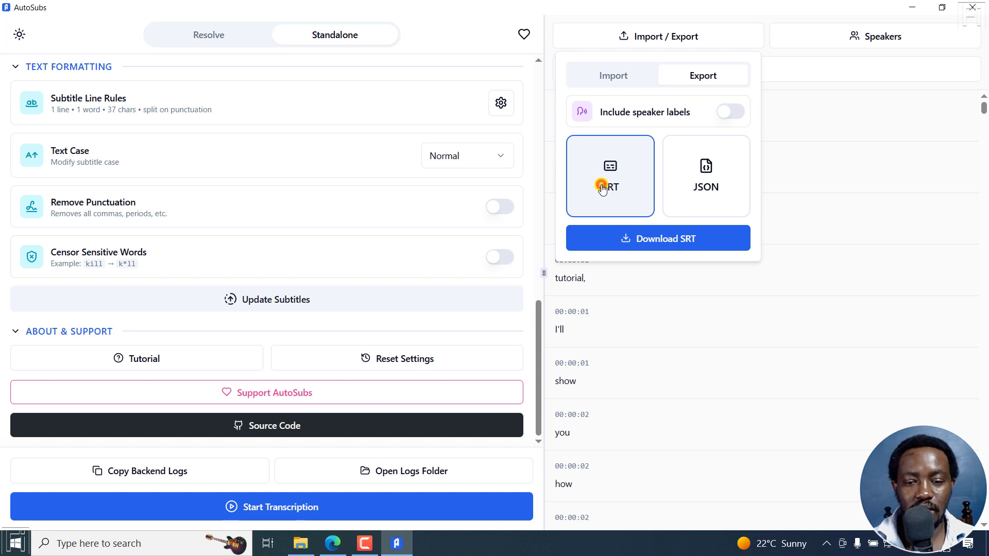
pyautogui.click(705, 174)
pyautogui.click(614, 172)
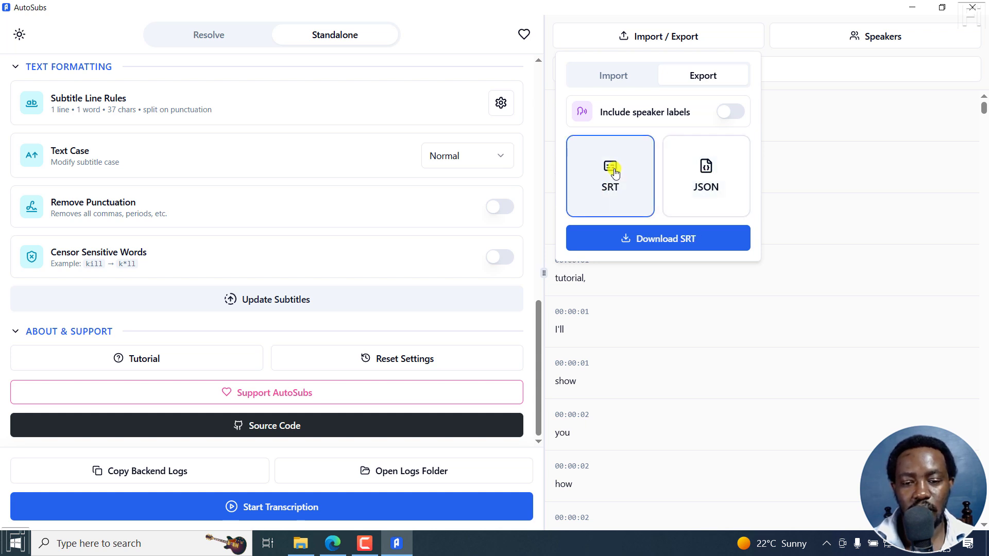
pyautogui.click(667, 240)
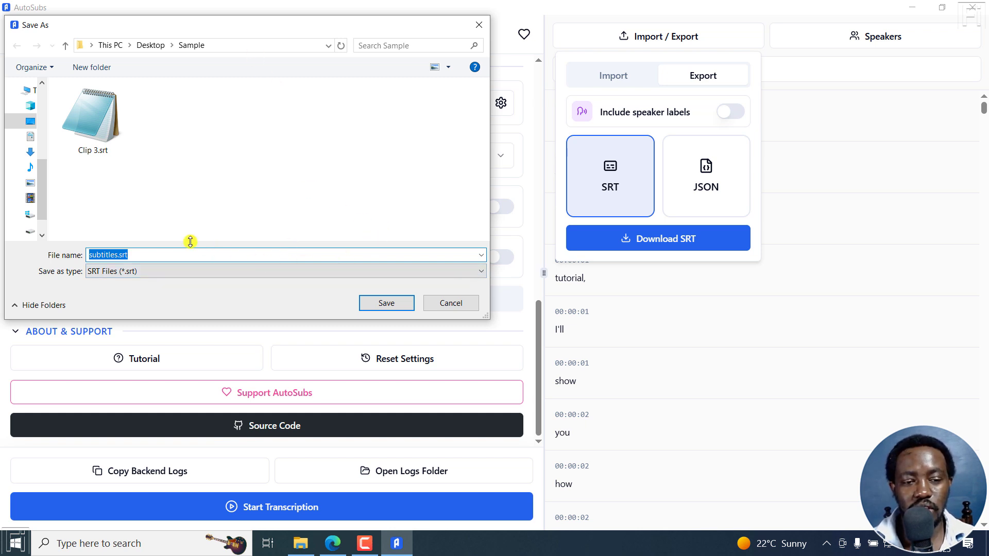
pyautogui.click(386, 303)
# Confirm subtitles.srt in Notepad ends at entry 303, then open the tutorial video in VLC
pyautogui.click(297, 544)
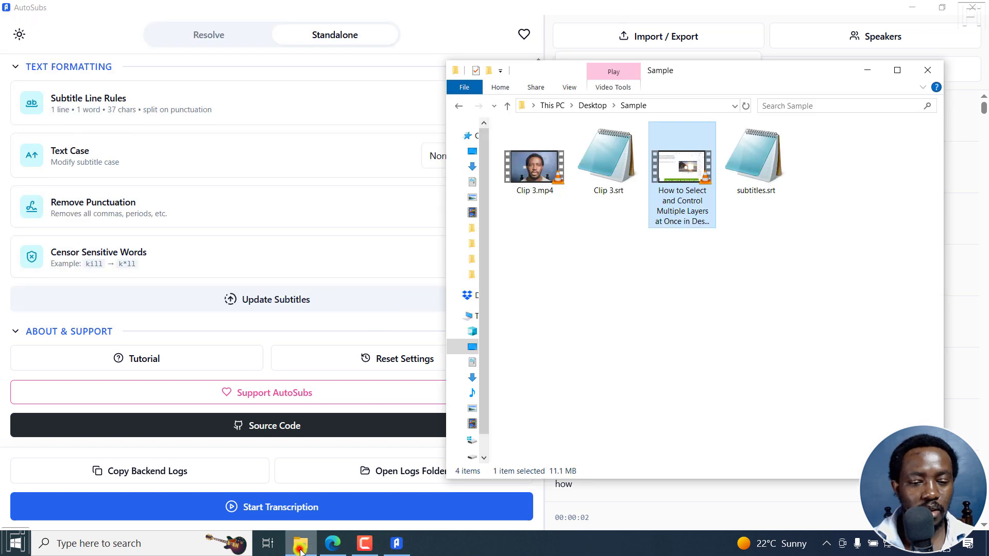
pyautogui.doubleClick(754, 161)
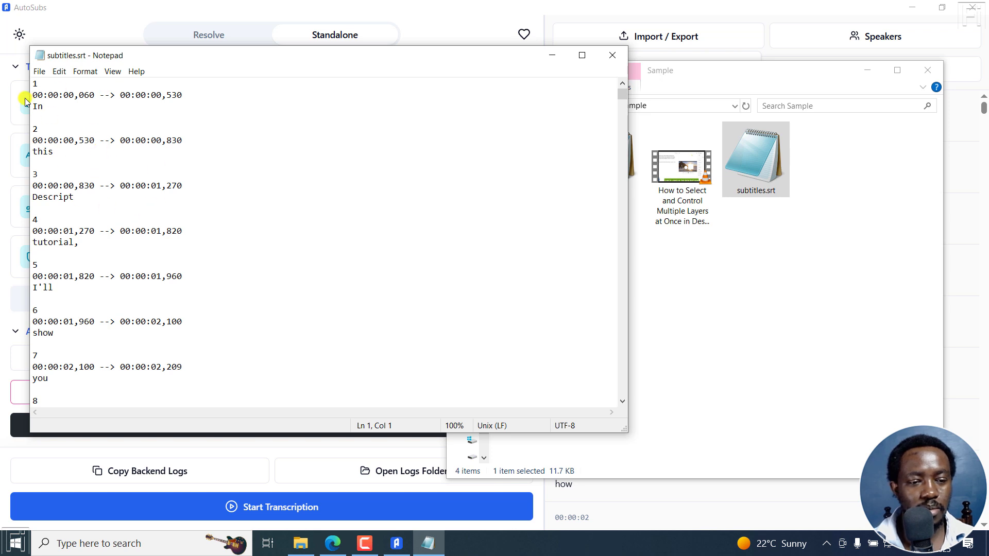
pyautogui.moveTo(622, 95); pyautogui.dragTo(628, 421)
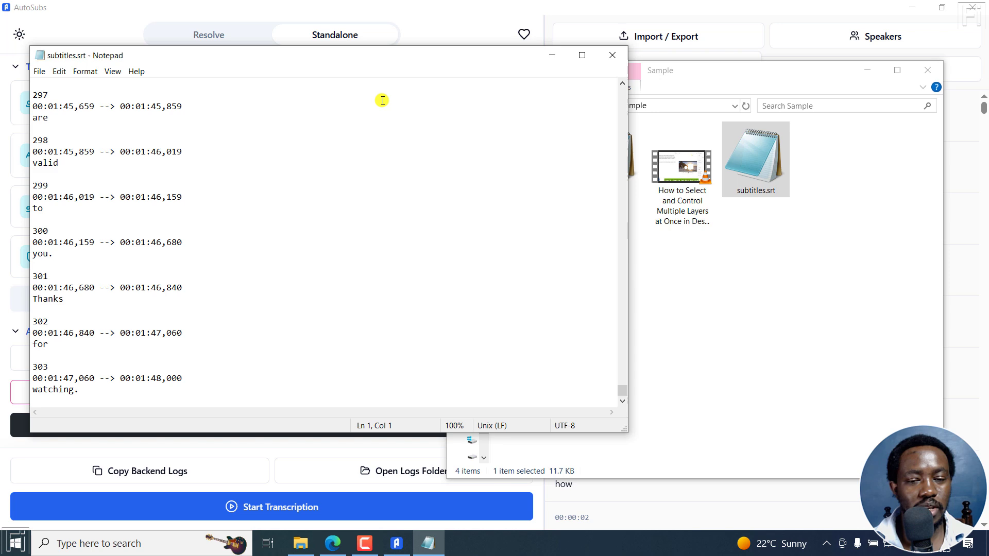
pyautogui.click(710, 251)
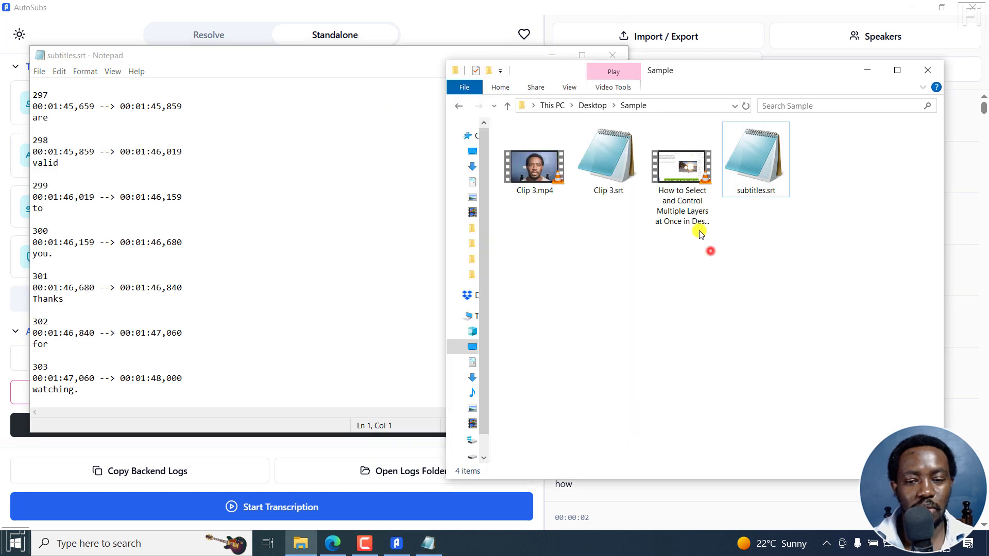
pyautogui.doubleClick(688, 171)
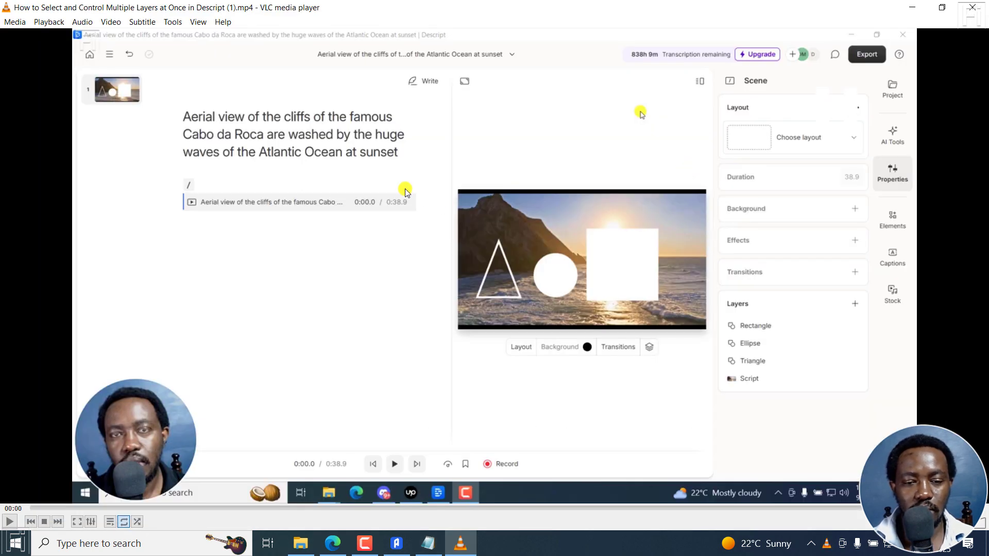
# Load subtitles.srt onto the video via Subtitle > Add Subtitle File
pyautogui.rightClick(406, 191)
pyautogui.click(437, 293)
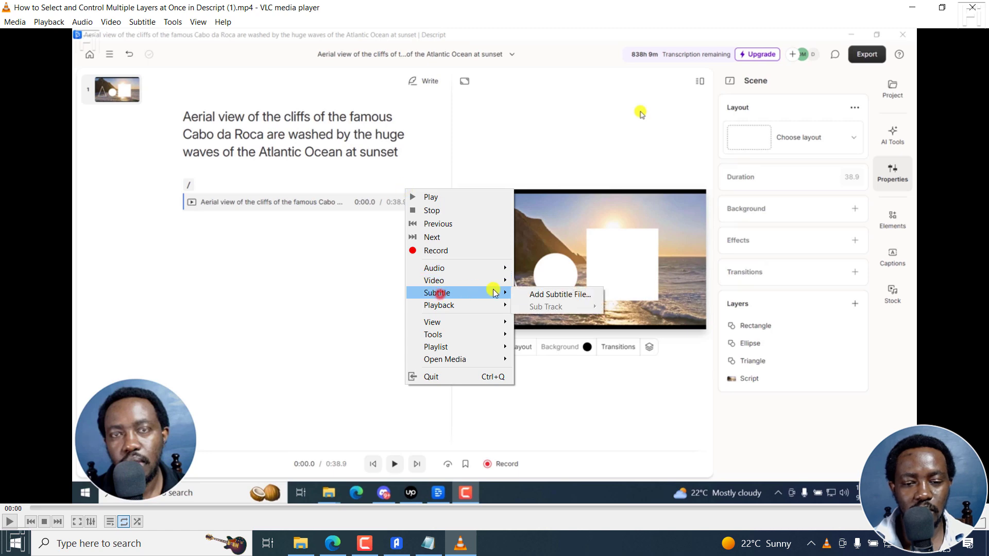
pyautogui.click(560, 295)
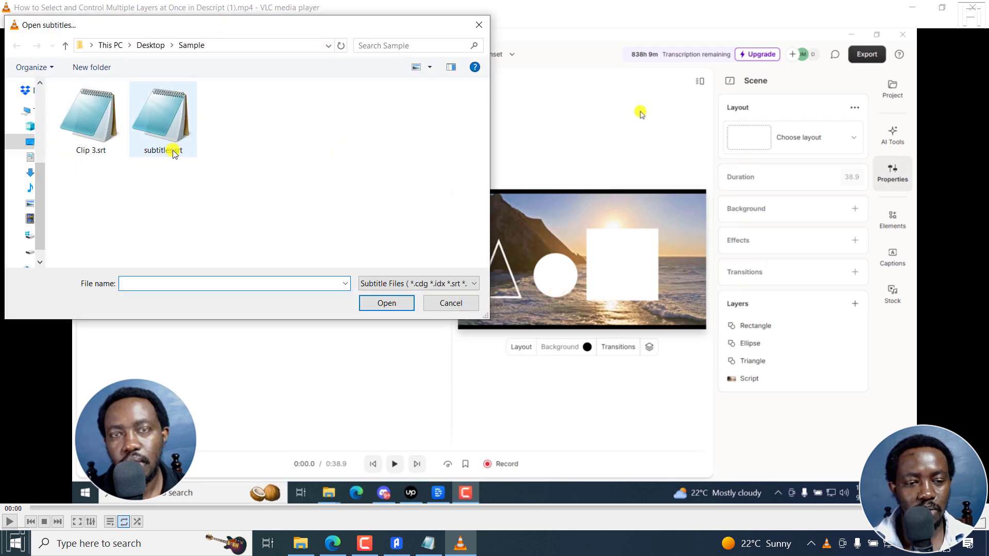
pyautogui.click(174, 152)
pyautogui.click(372, 304)
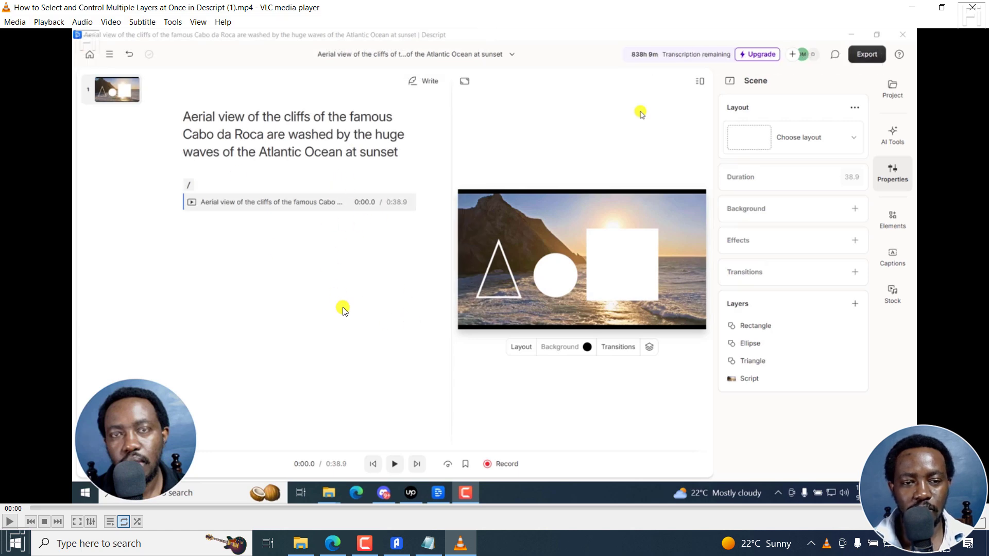
# Play the video to check the one-word captions, then close VLC and the Sample folder
pyautogui.click(356, 323)
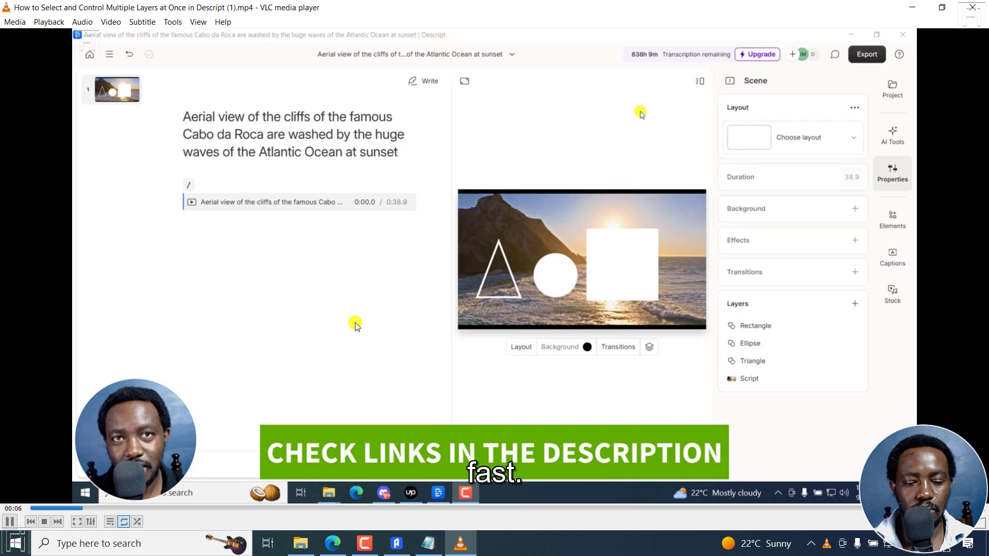
pyautogui.press('space')
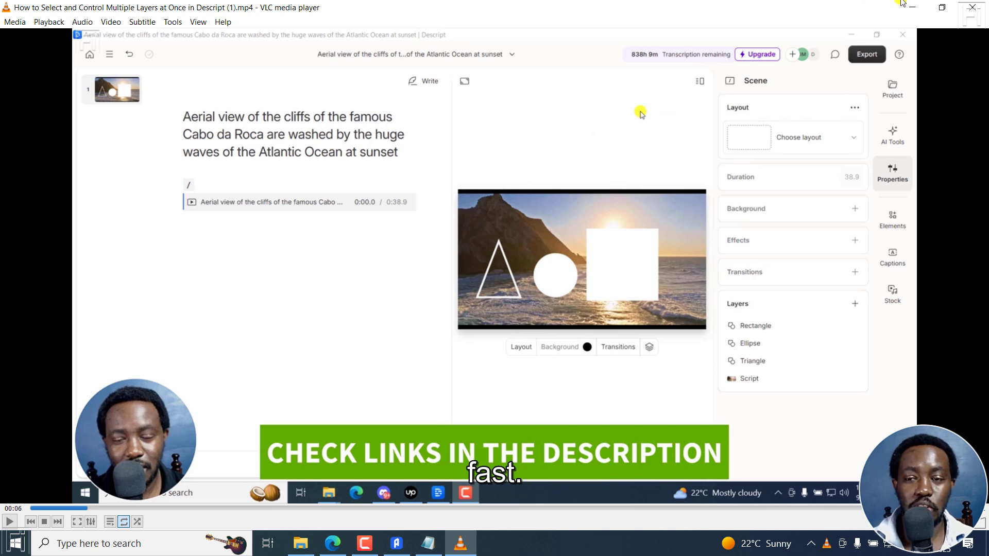
pyautogui.click(972, 7)
pyautogui.click(923, 74)
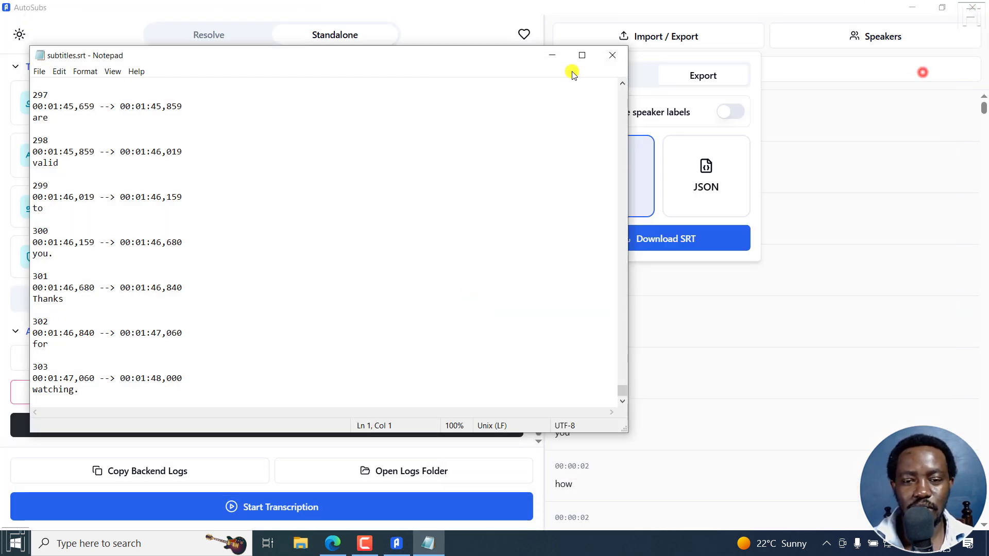
# Close Notepad and the export popover, then change the Word Limit from 1 to 3
pyautogui.click(613, 58)
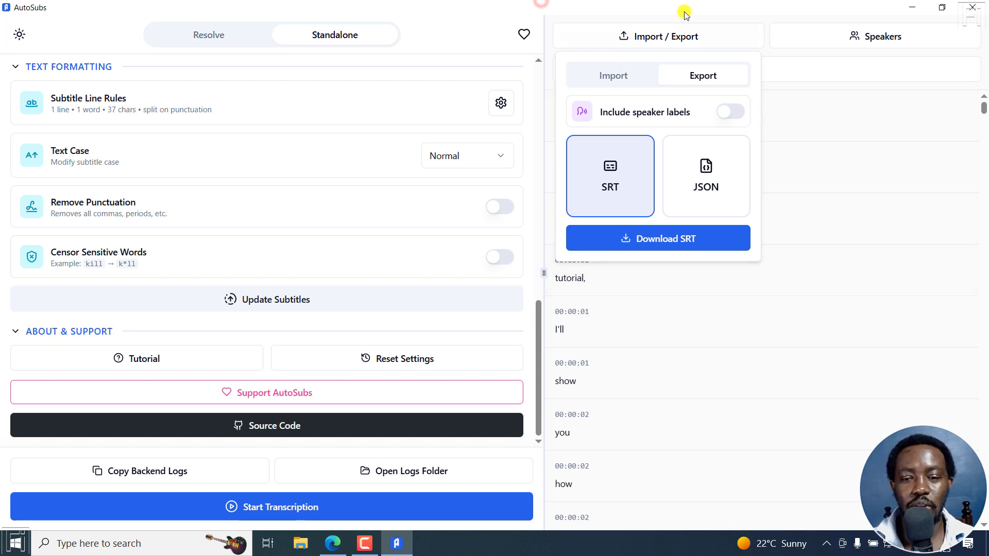
pyautogui.click(772, 54)
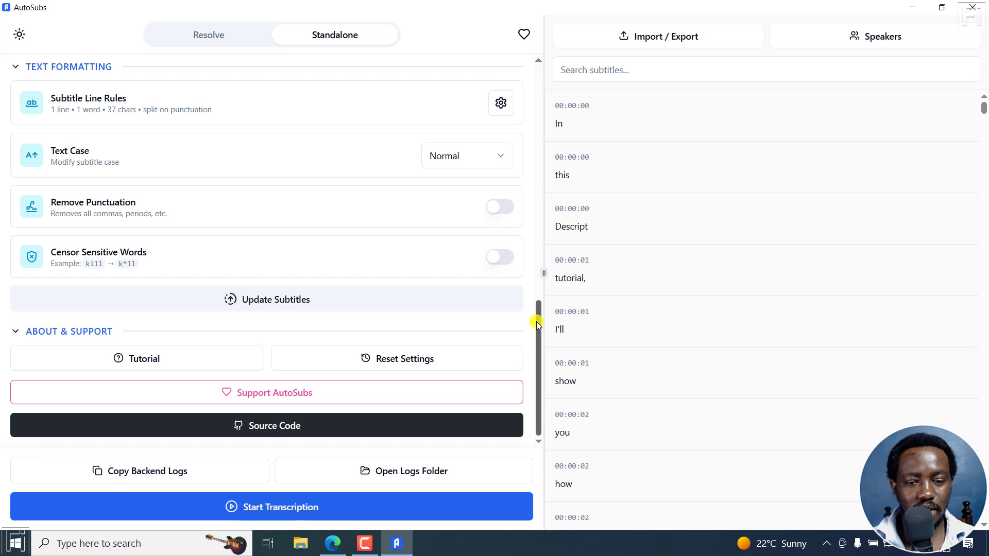
pyautogui.moveTo(536, 322); pyautogui.dragTo(536, 259)
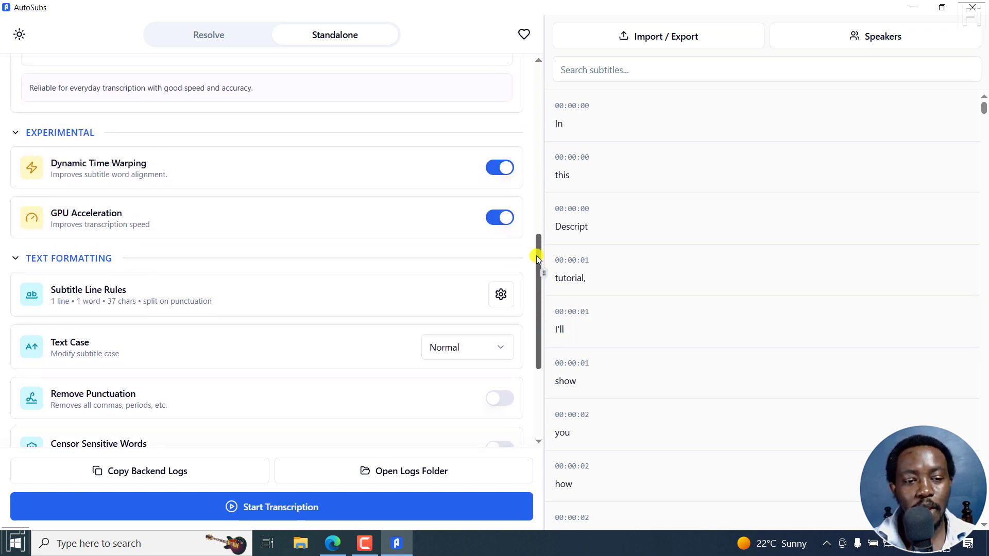
pyautogui.click(501, 297)
pyautogui.click(554, 371)
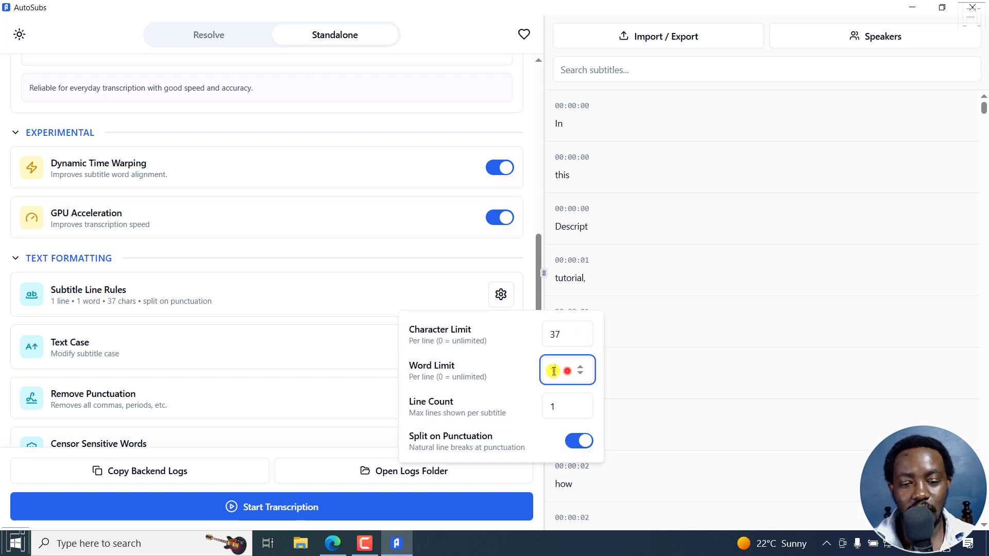
pyautogui.moveTo(554, 371); pyautogui.dragTo(540, 373)
pyautogui.write('3')
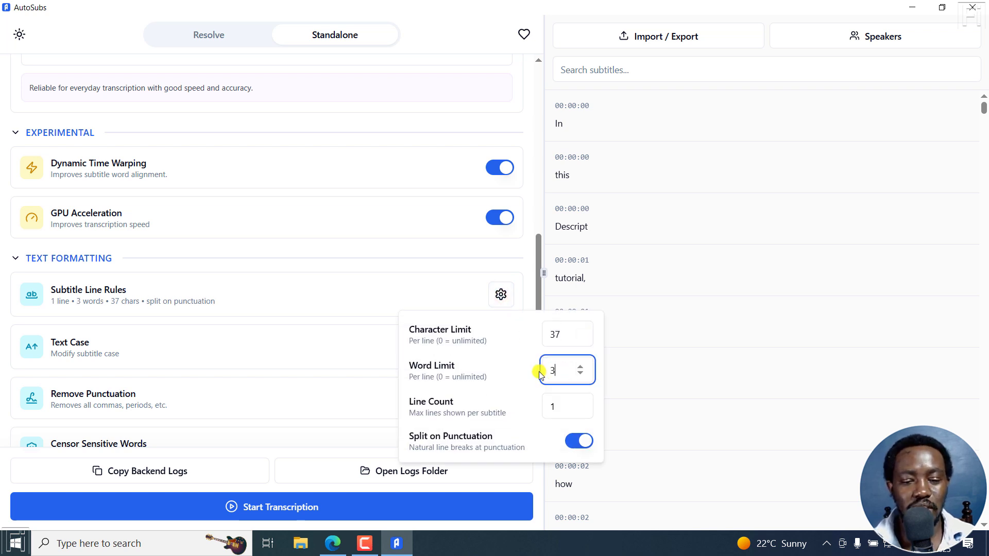
pyautogui.click(527, 273)
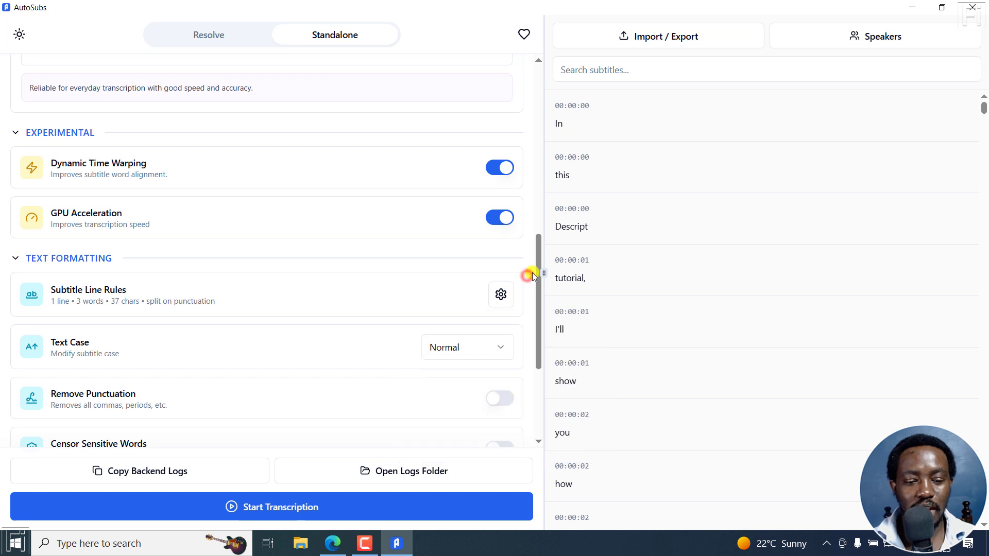
pyautogui.moveTo(539, 269); pyautogui.dragTo(540, 266)
pyautogui.scroll(-4, 538, 265)
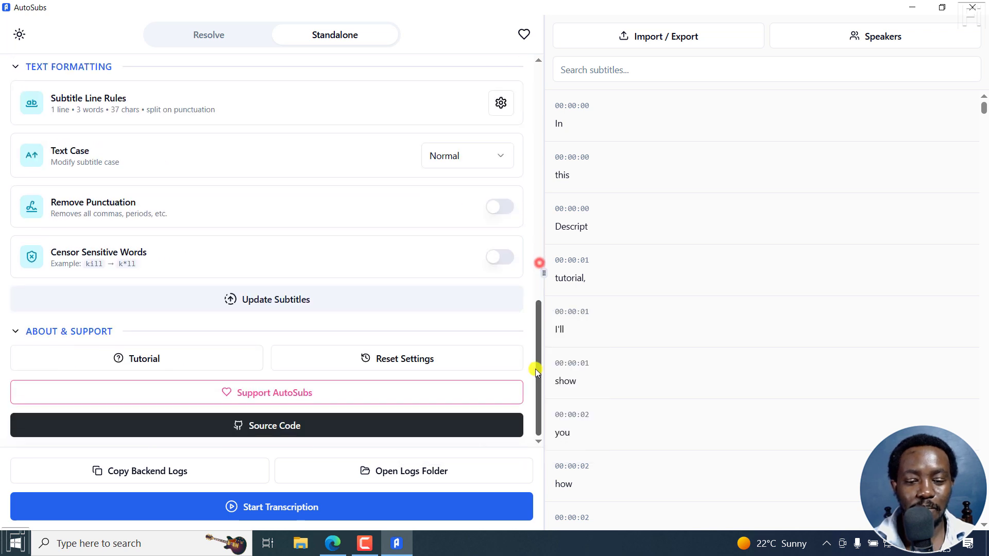
# Rerun transcription and review the new three-word cues, such as 'tutorial, I'll show'
pyautogui.click(262, 509)
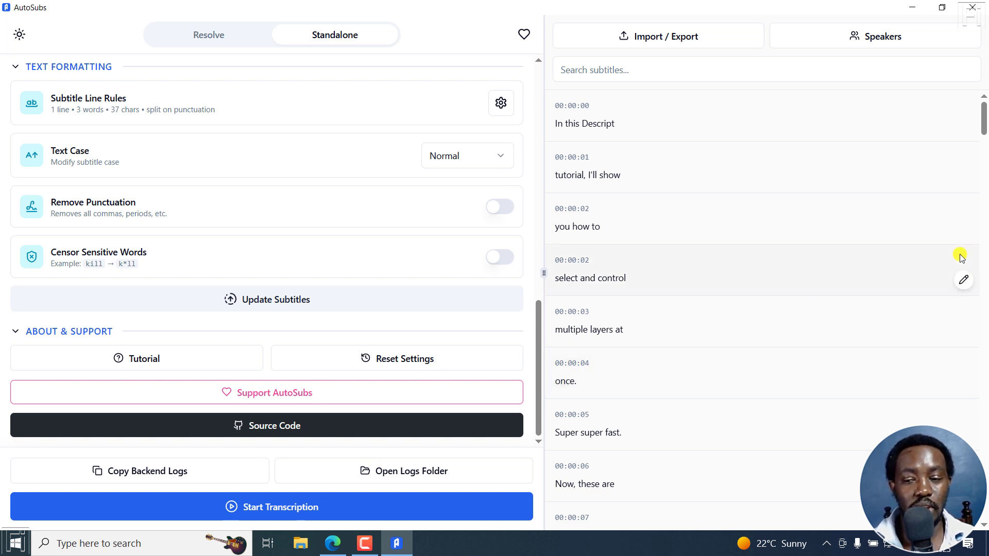
pyautogui.moveTo(983, 121)
pyautogui.mouseDown()
pyautogui.moveTo(985, 199)
pyautogui.moveTo(985, 119)
pyautogui.mouseUp()
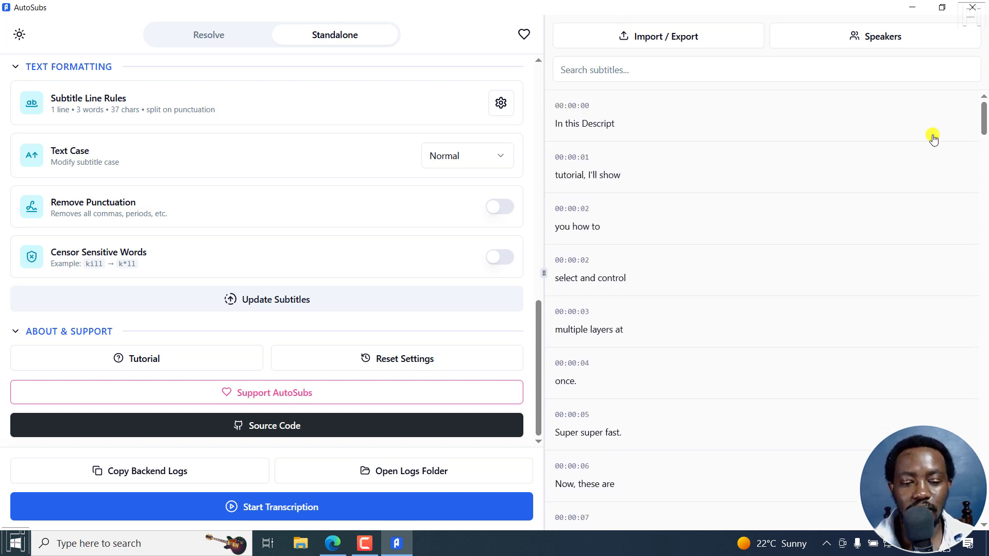
pyautogui.click(331, 548)
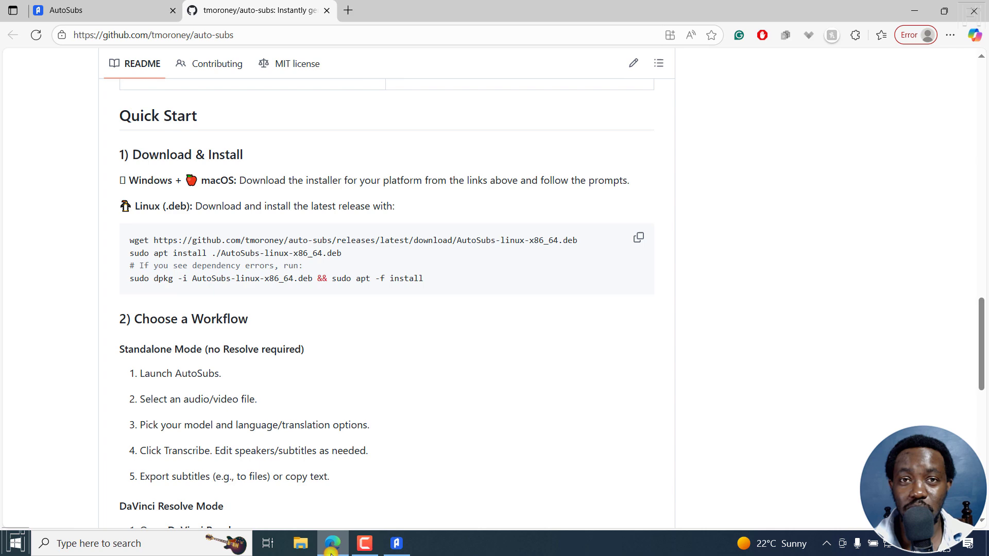
pyautogui.click(108, 9)
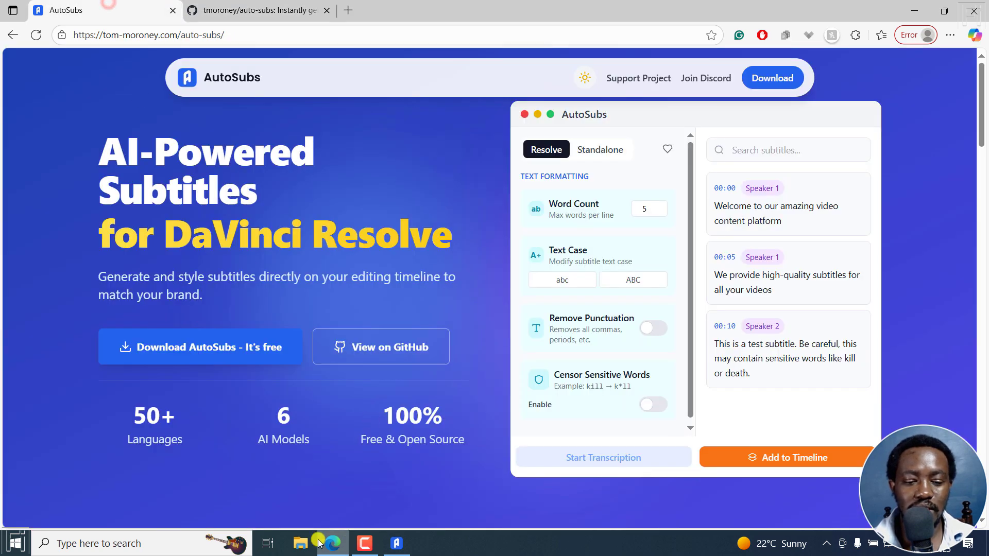
pyautogui.click(397, 543)
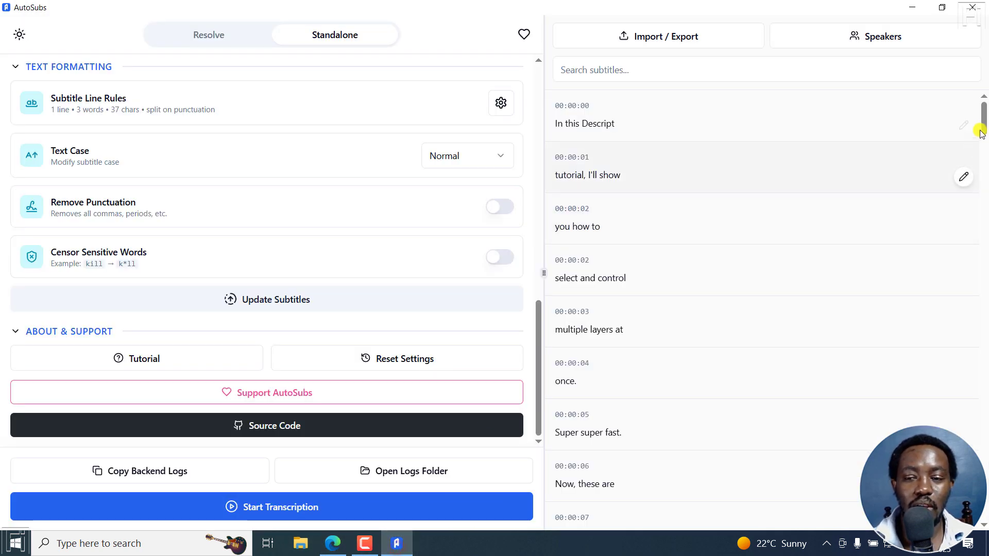